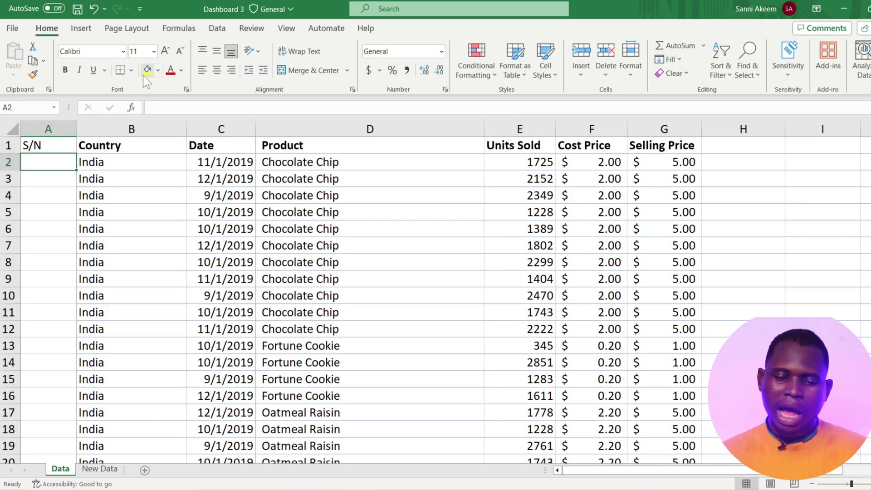
# Look over the S/N column and B2, then start and discard a first SEQUENCE attempt in A2.
pyautogui.click(55, 133)
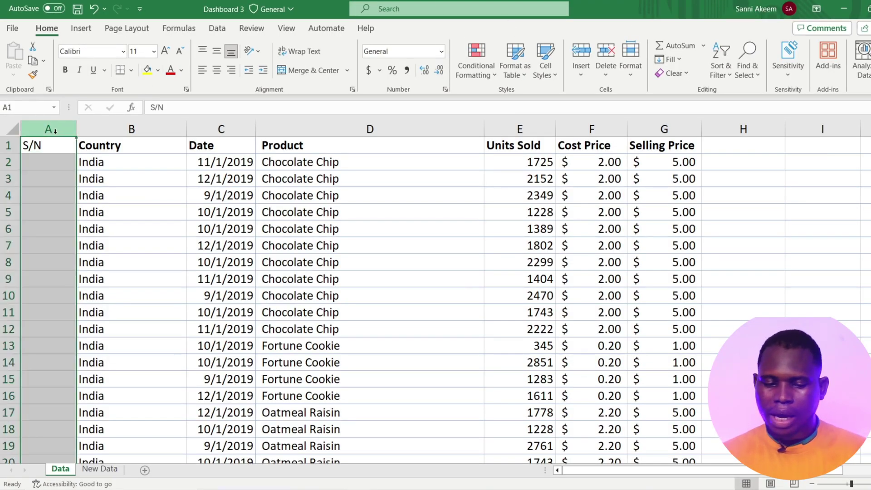
pyautogui.click(57, 161)
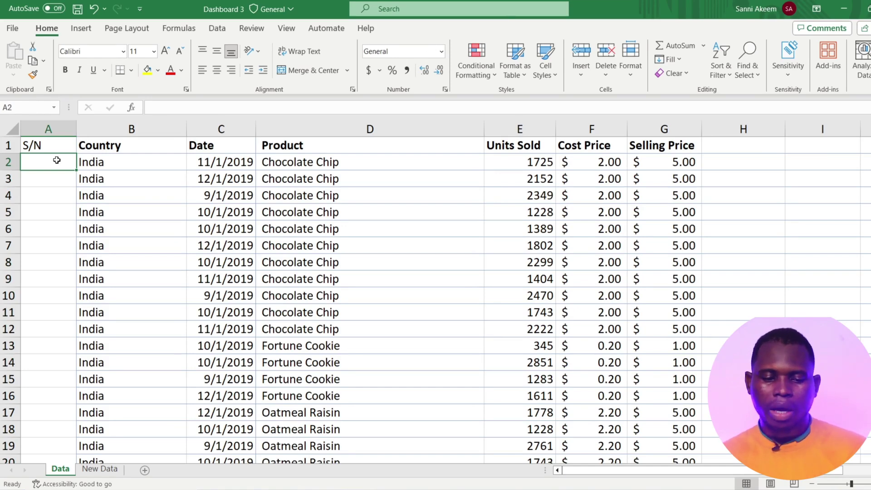
pyautogui.click(142, 166)
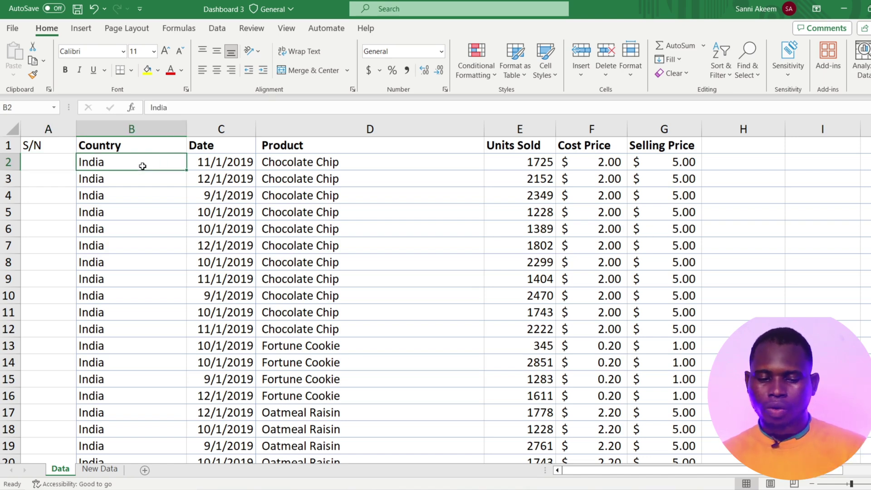
pyautogui.click(59, 163)
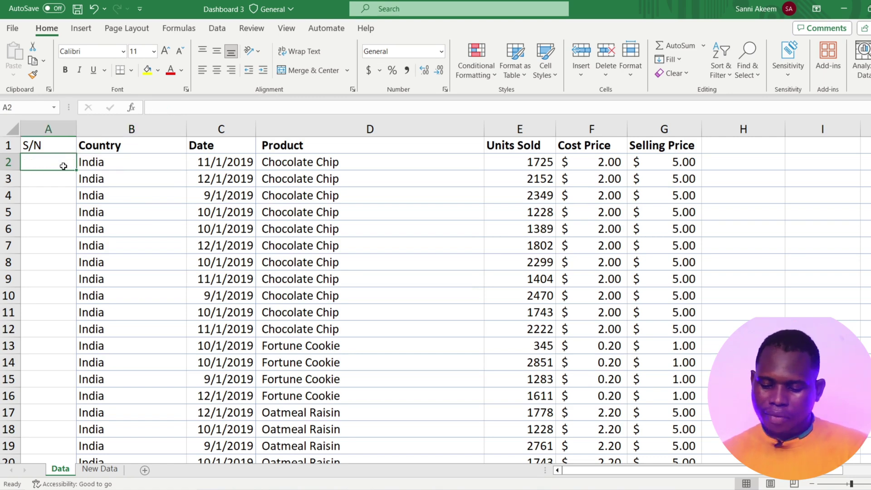
pyautogui.write('=se')
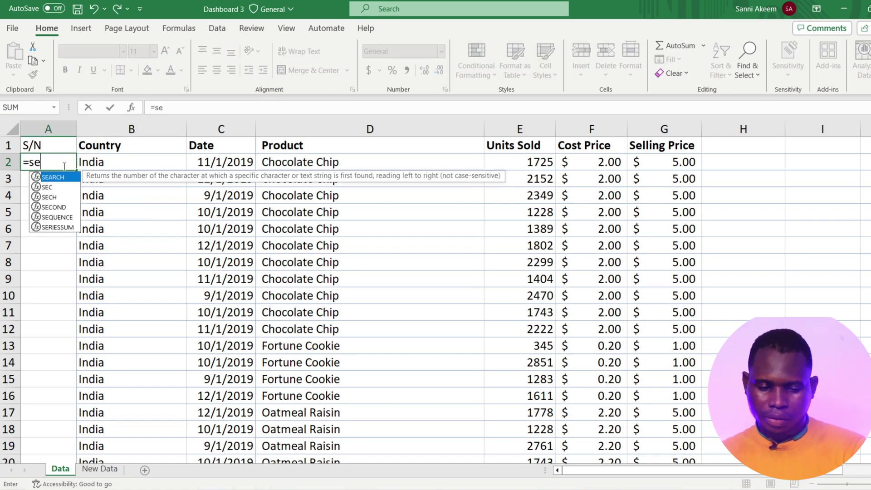
pyautogui.write('q')
pyautogui.press('Tab')
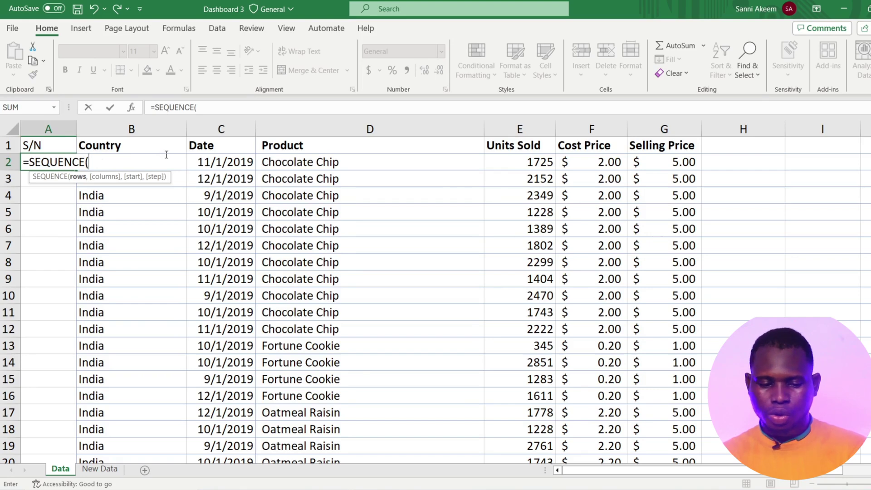
pyautogui.press('BackSpace')
pyautogui.press('BackSpace')
pyautogui.press('BackSpace')
pyautogui.press('BackSpace')
pyautogui.press('BackSpace')
pyautogui.press('BackSpace')
pyautogui.press('BackSpace')
pyautogui.press('BackSpace')
pyautogui.press('BackSpace')
pyautogui.press('BackSpace')
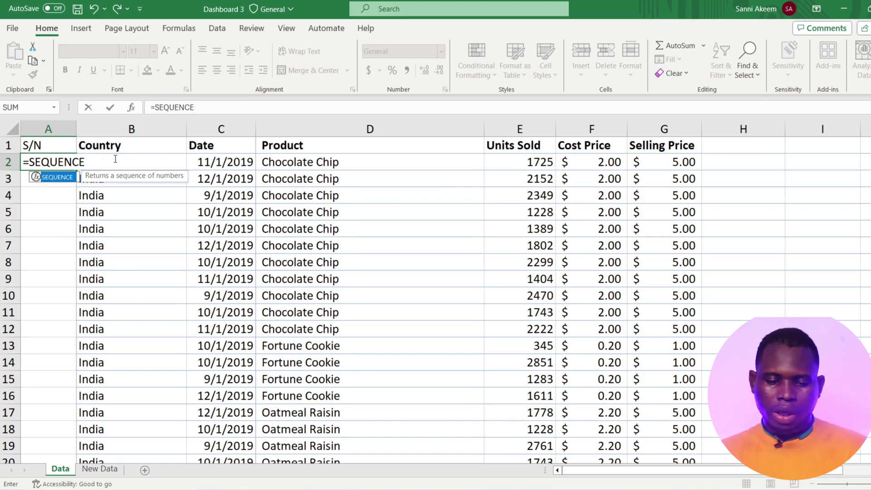
pyautogui.click(31, 193)
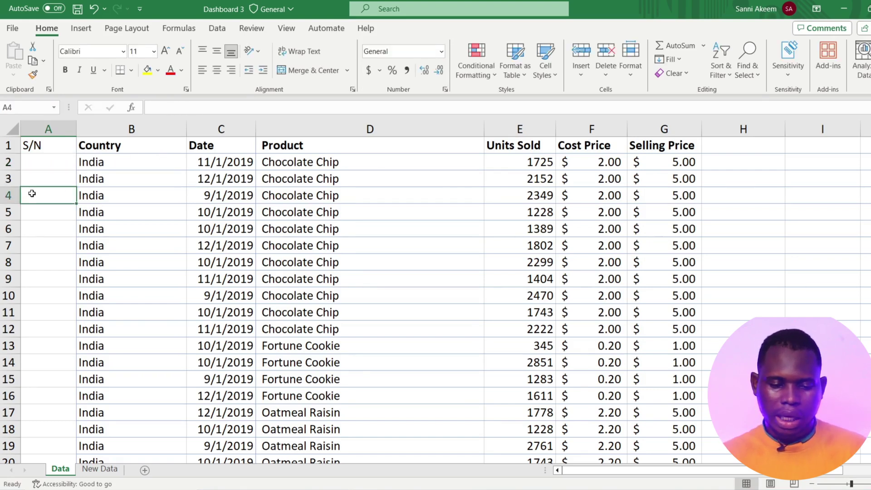
# Begin a fresh =SEQUENCE( formula for A2 in the formula bar.
pyautogui.click(42, 168)
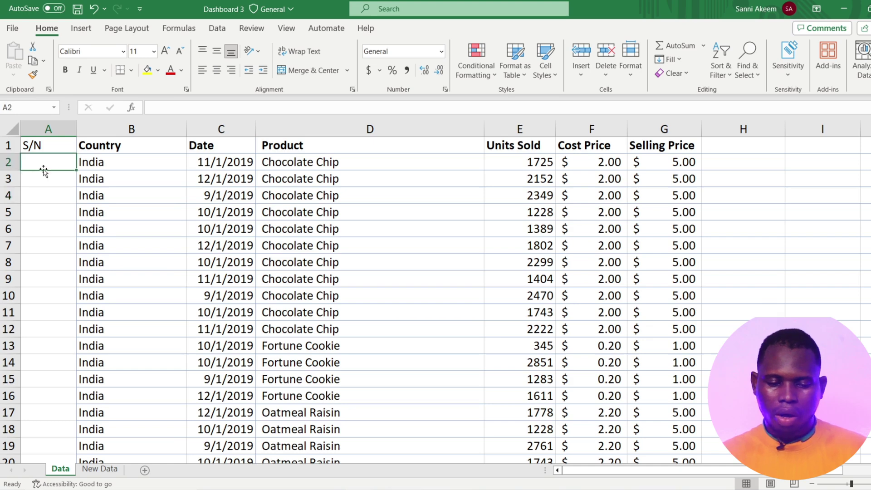
pyautogui.click(172, 109)
pyautogui.write('=s')
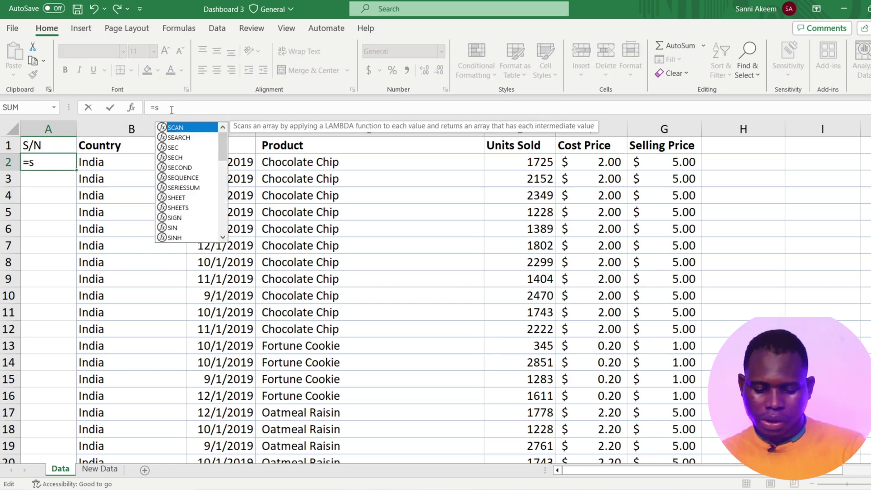
pyautogui.write('eque')
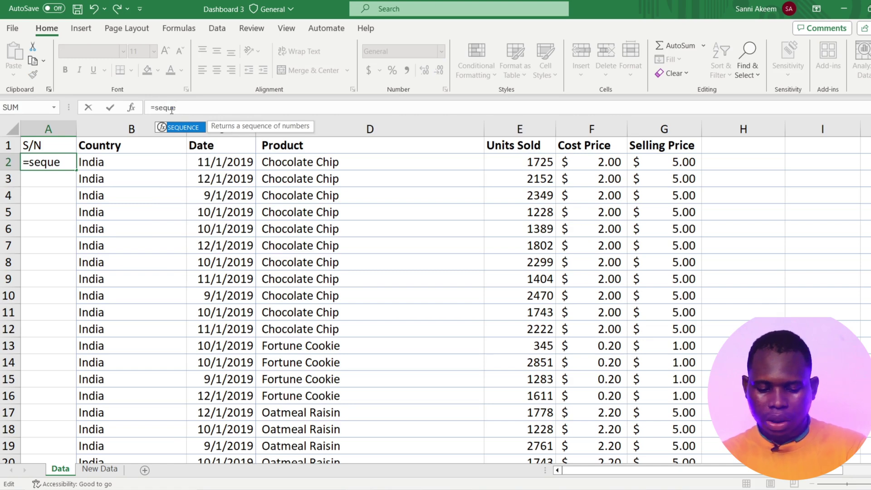
pyautogui.press('Tab')
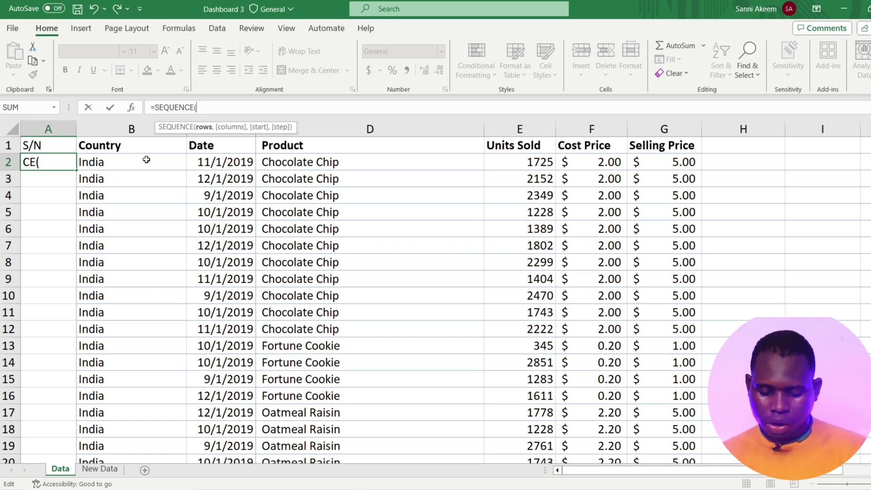
# Nest COUNTA over the Country range B2:B701 as the SEQUENCE row count.
pyautogui.write('counr')
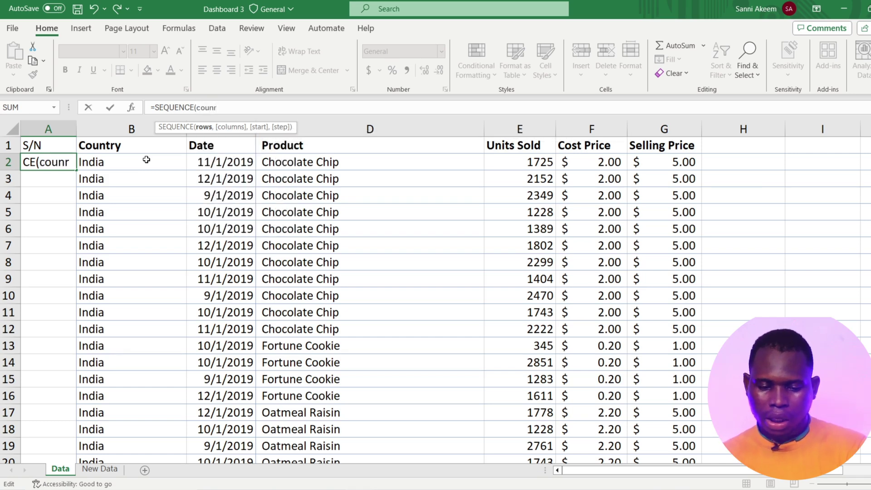
pyautogui.press('BackSpace')
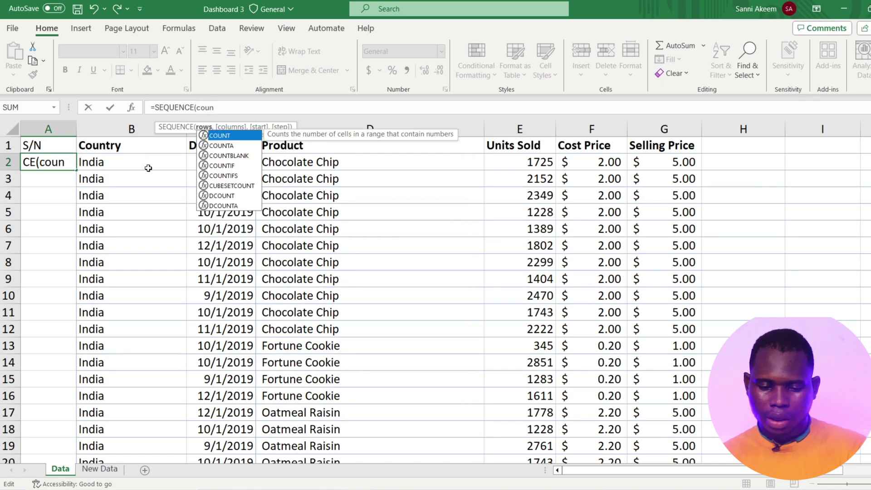
pyautogui.click(233, 148)
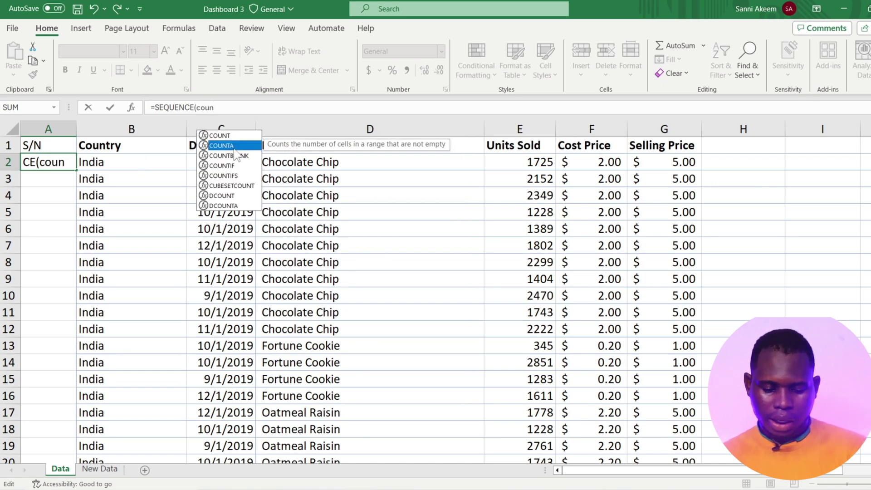
pyautogui.doubleClick(234, 146)
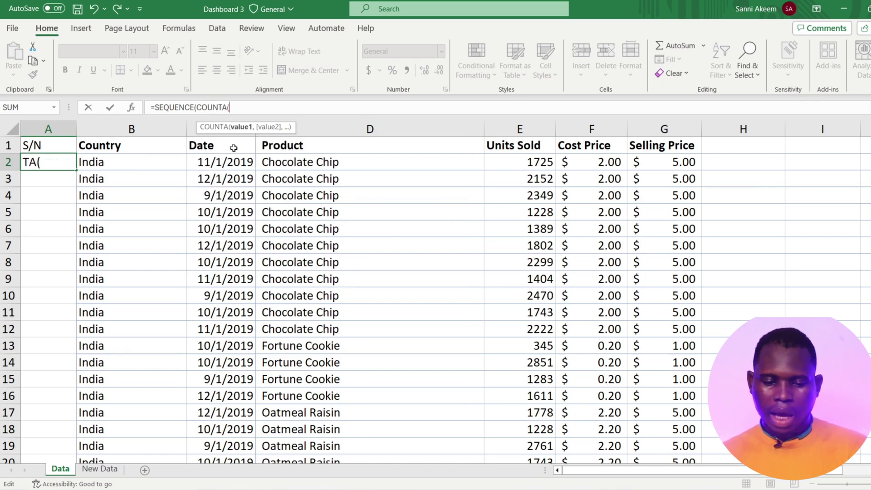
pyautogui.click(131, 158)
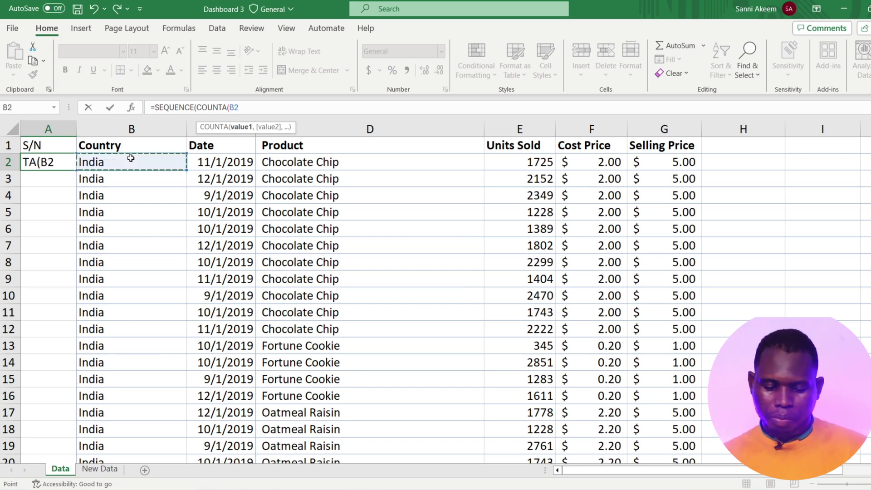
pyautogui.hotkey('ctrl', 'shift', 'Down')
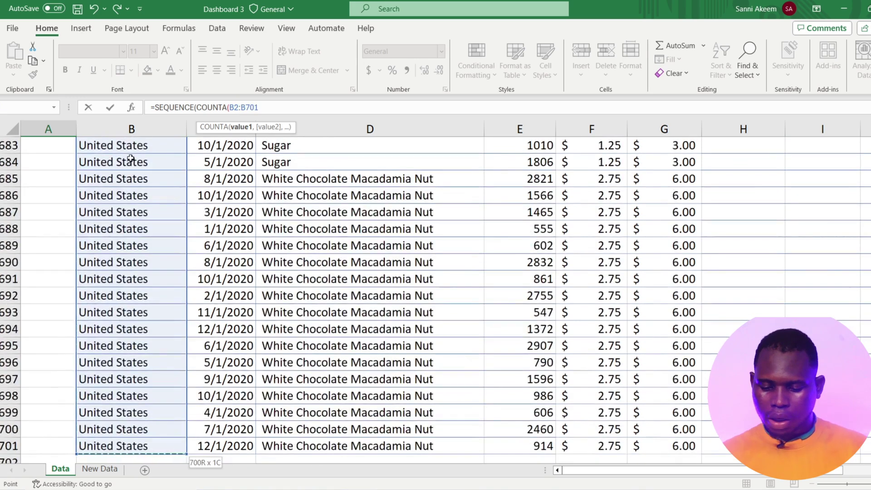
pyautogui.write('01')
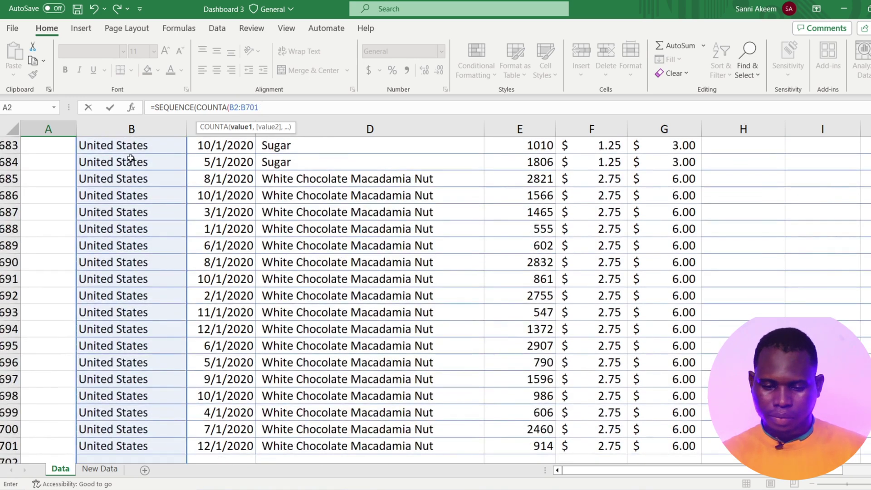
pyautogui.write(')')
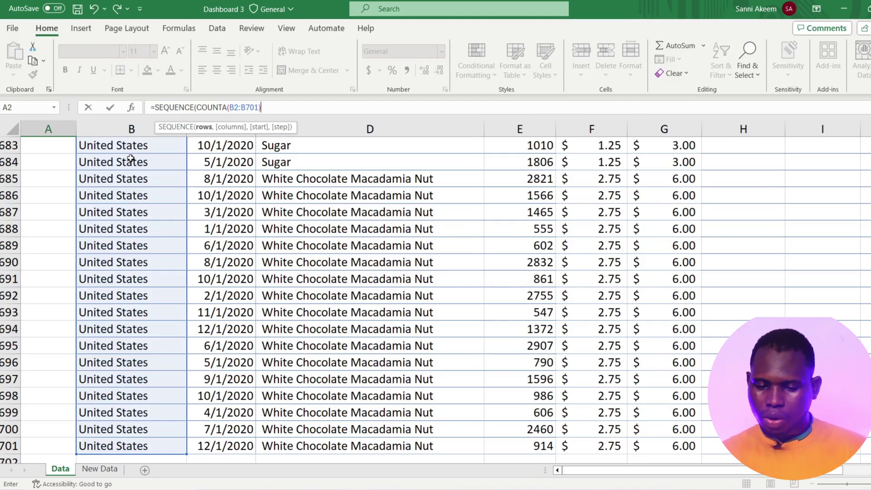
pyautogui.write(')')
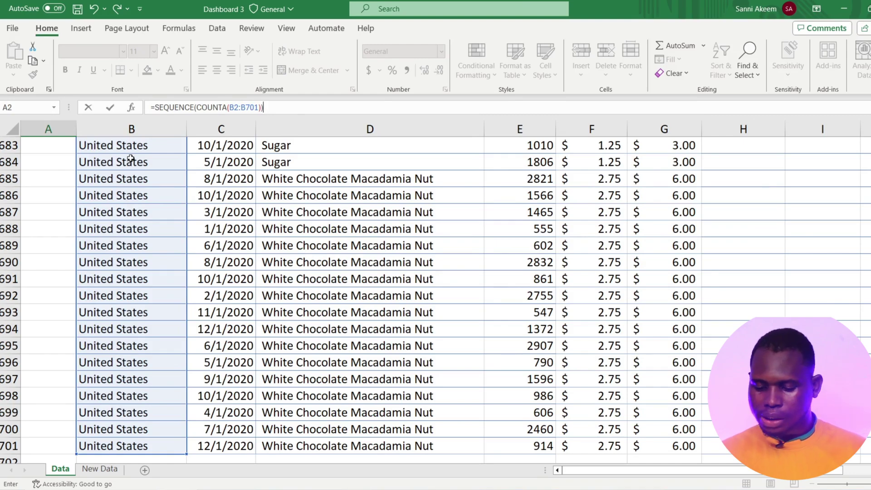
# Commit the formula so column A numbers from 1, check A2, then clear A2 again.
pyautogui.press('Return')
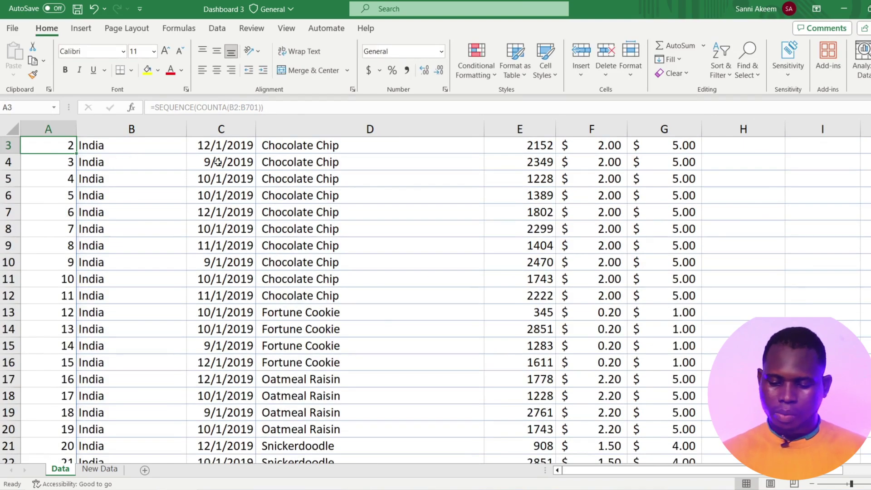
pyautogui.press('Up')
pyautogui.press('Up')
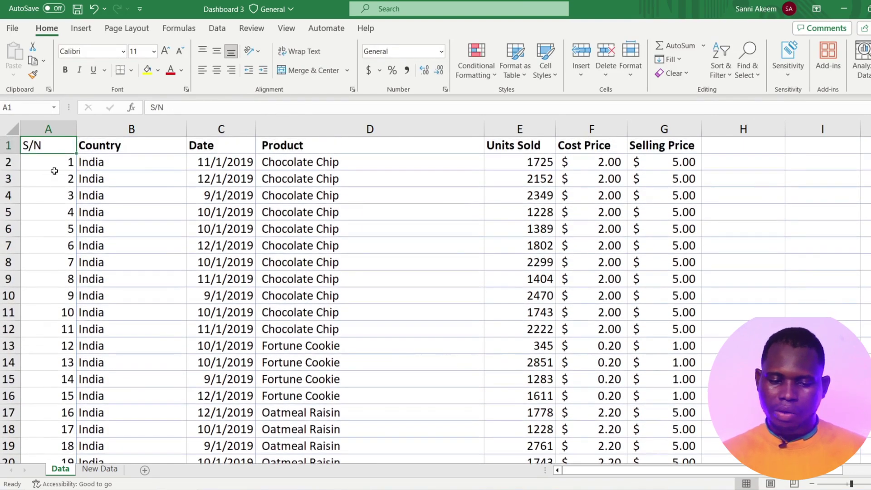
pyautogui.press('Down')
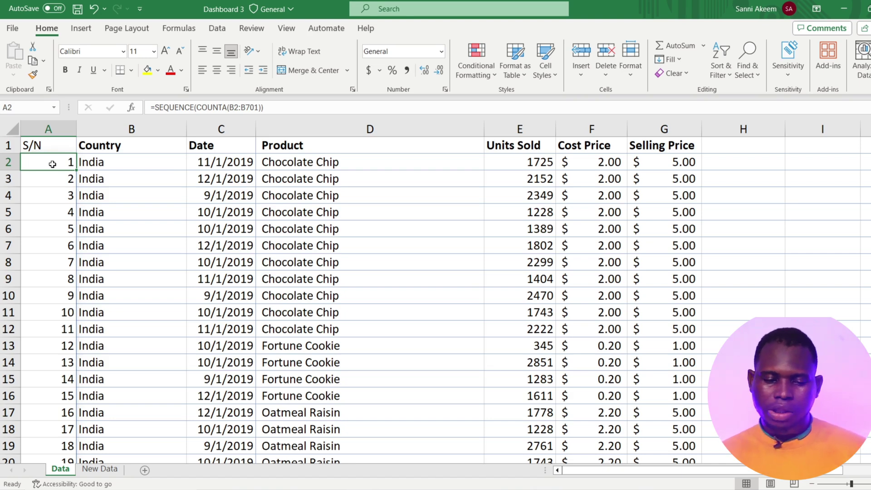
pyautogui.doubleClick(52, 164)
pyautogui.press('Return')
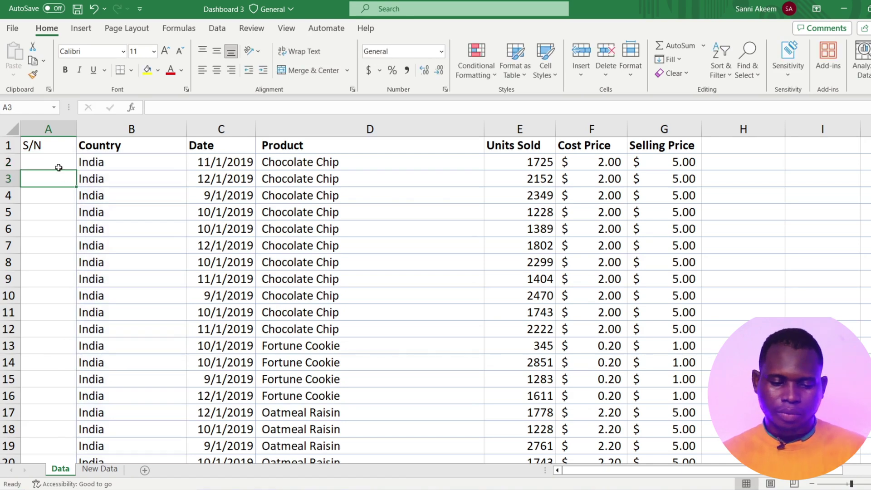
# Enter =SEQUENCE(COUNTA(B2:B701),1,5,5) in A2 so serial numbers run 5, 10, 15….
pyautogui.click(53, 160)
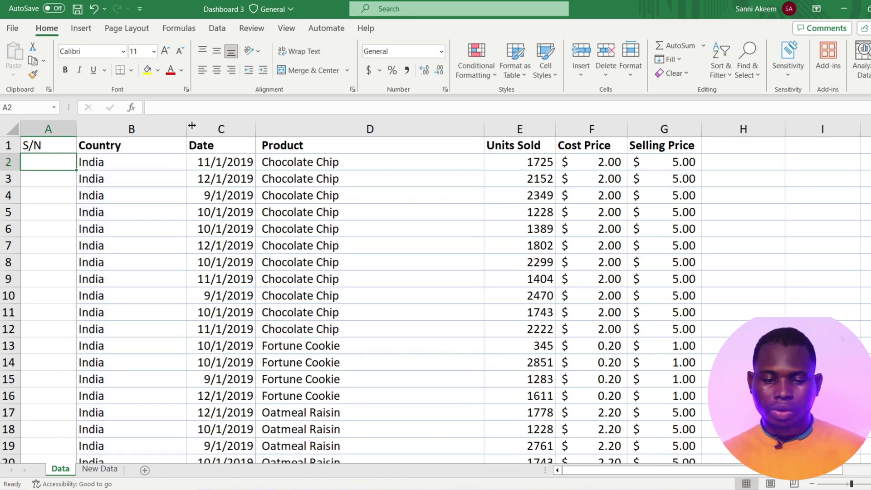
pyautogui.click(186, 104)
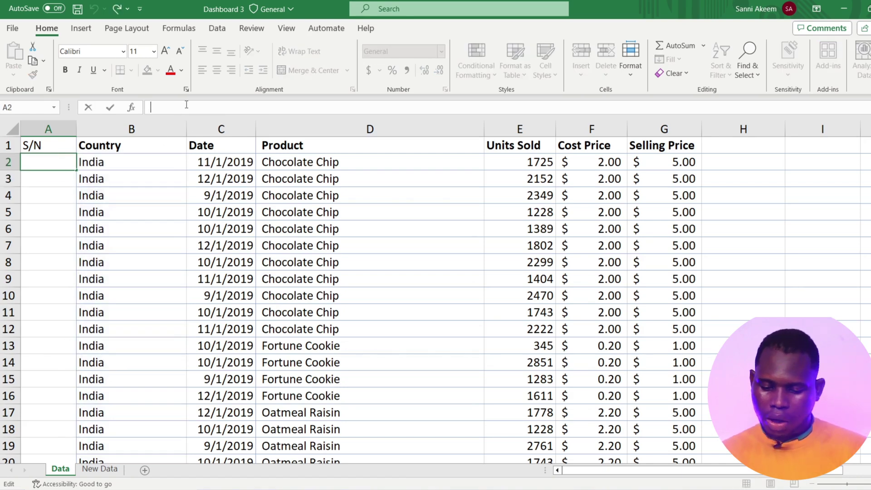
pyautogui.write('=seq')
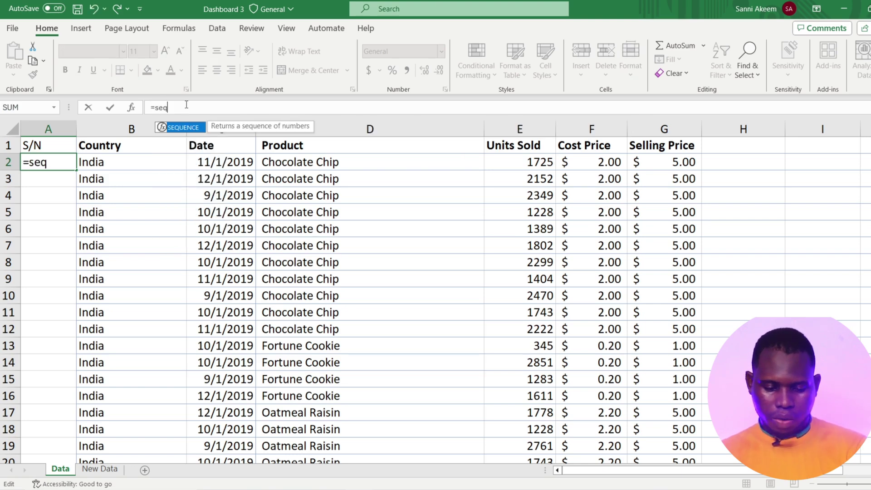
pyautogui.press('Tab')
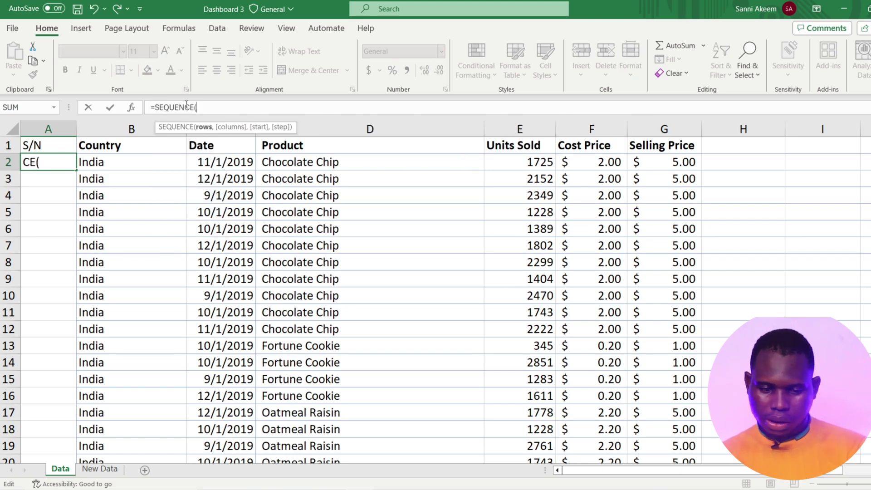
pyautogui.write('coun')
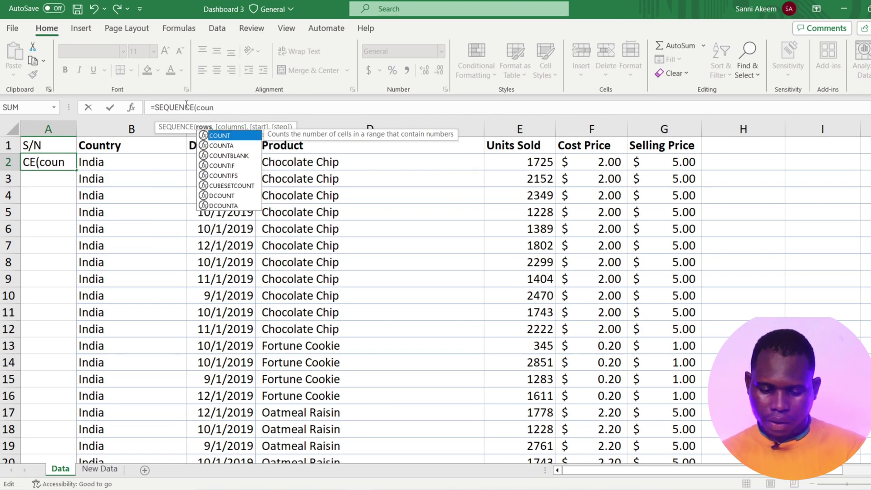
pyautogui.doubleClick(222, 145)
pyautogui.click(110, 161)
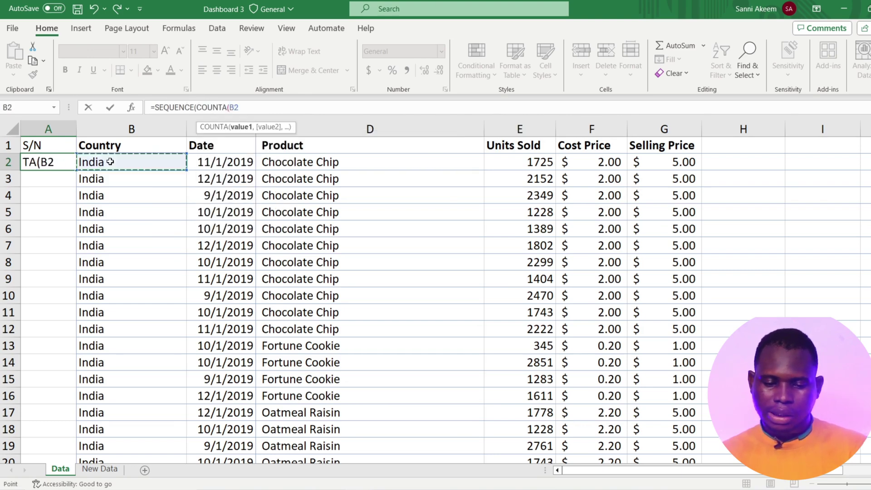
pyautogui.hotkey('ctrl', 'shift', 'Down')
pyautogui.write('),')
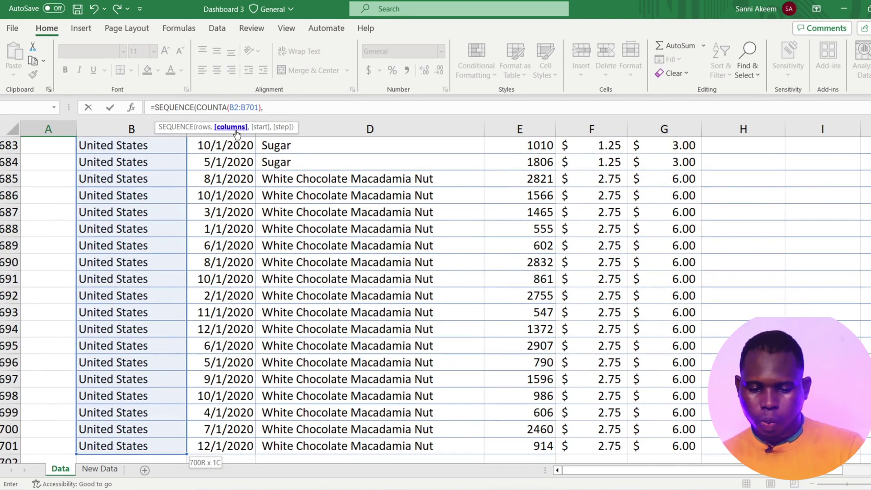
pyautogui.write('1,')
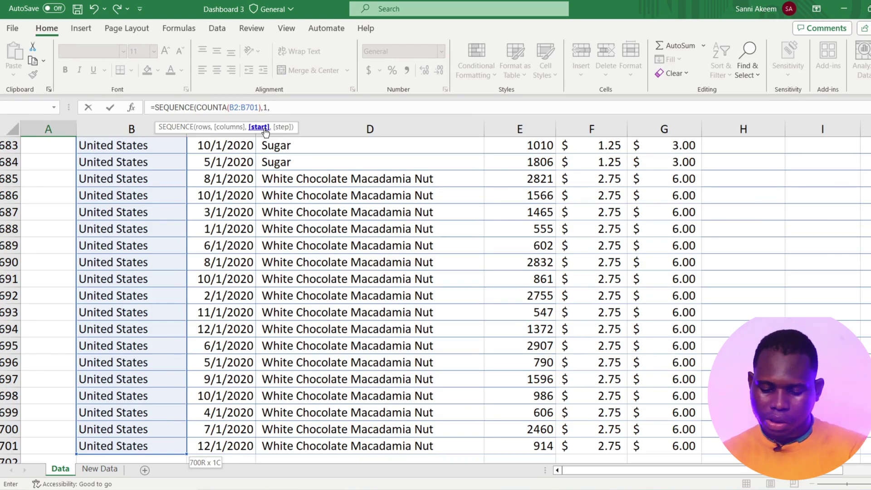
pyautogui.write(',5)')
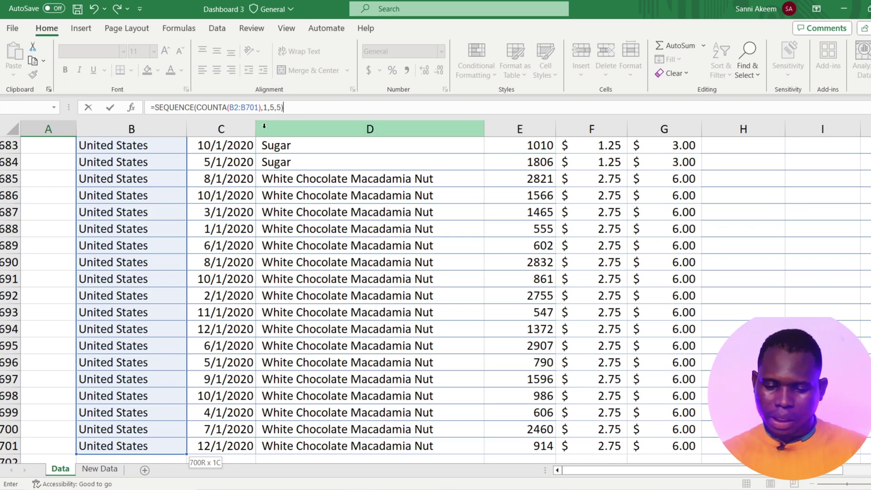
pyautogui.press('Return')
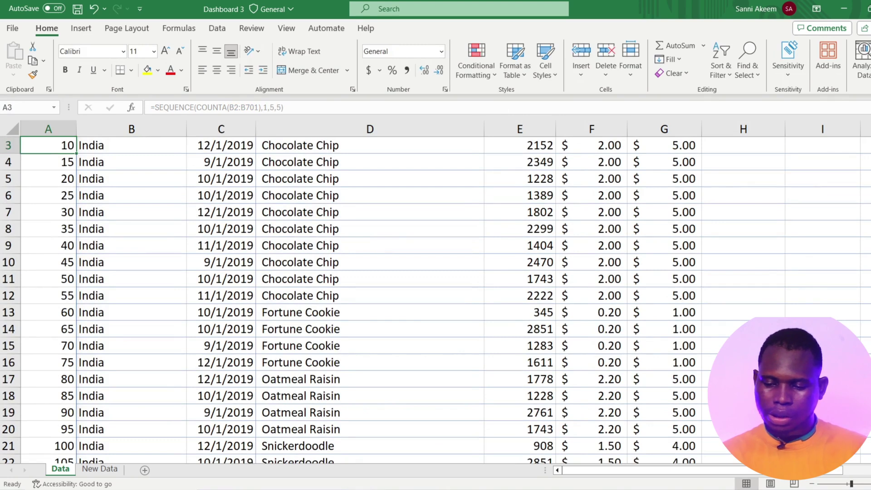
# Delete the step-of-5 SEQUENCE formula from A2, leaving column A empty.
pyautogui.scroll(1, 537, 145)
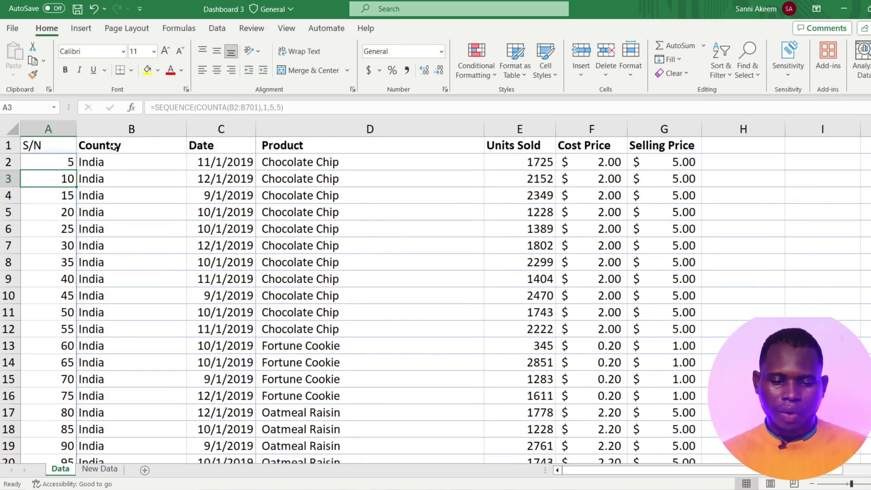
pyautogui.click(68, 162)
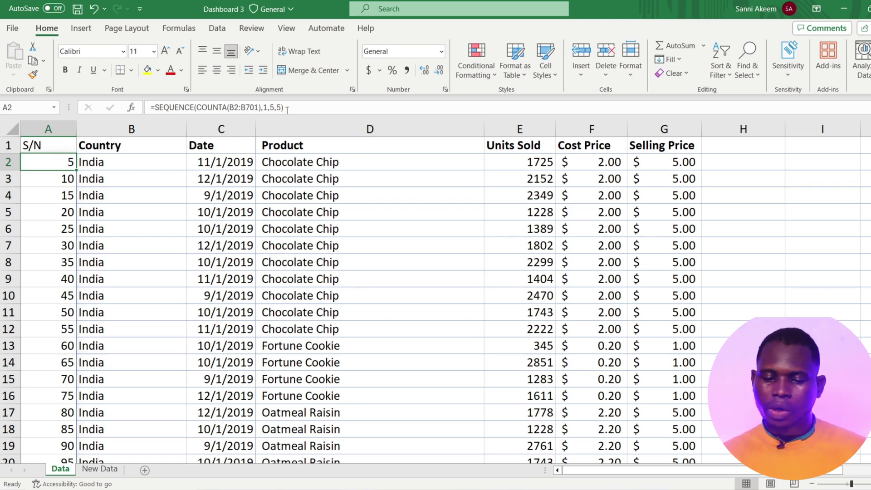
pyautogui.moveTo(286, 108); pyautogui.dragTo(144, 109)
pyautogui.press('BackSpace')
pyautogui.press('Return')
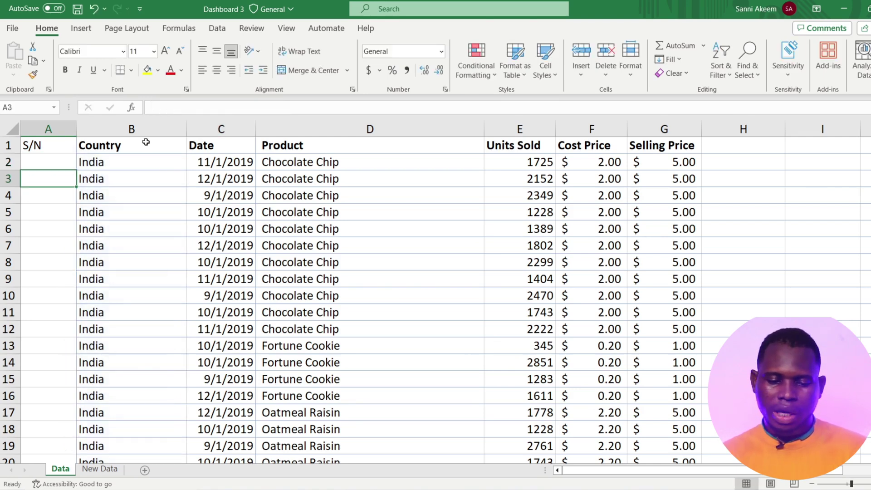
pyautogui.click(60, 163)
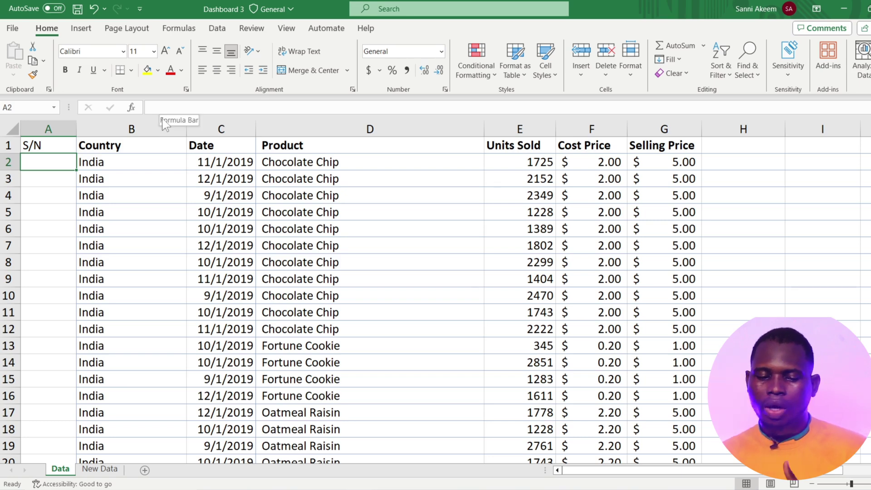
# Enter =SEQUENCE(COUNTA(B2:B701),1,100,10) in A2 for serial numbers 100, 110, 120….
pyautogui.click(166, 103)
pyautogui.write('=')
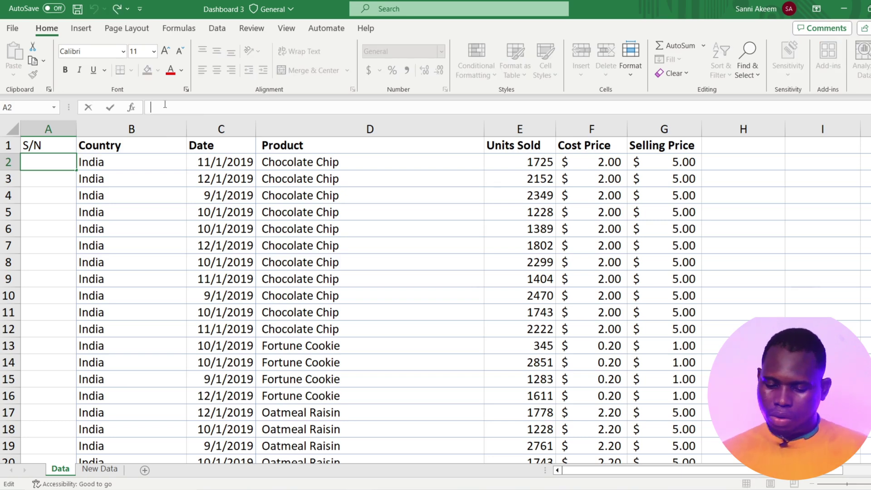
pyautogui.write('seq')
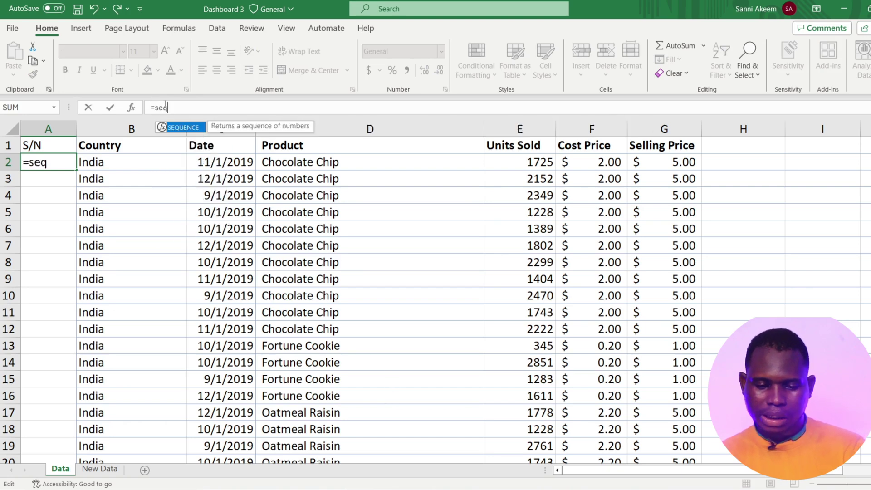
pyautogui.press('Tab')
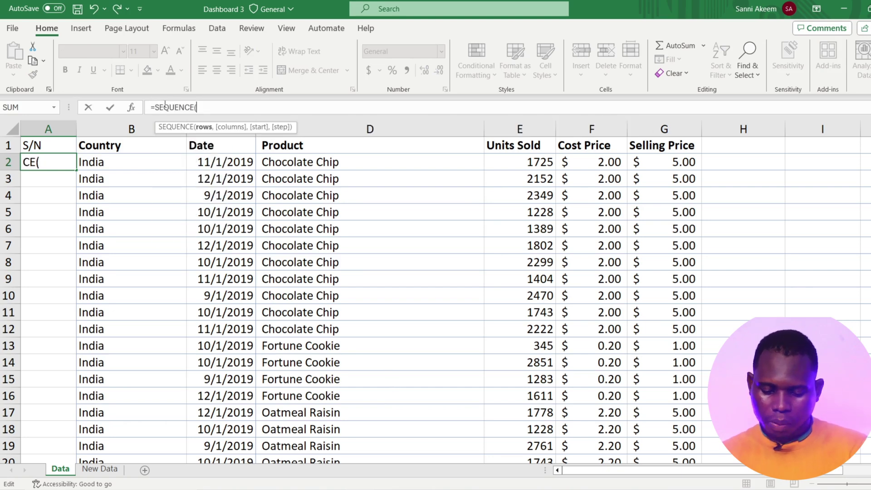
pyautogui.write('cou')
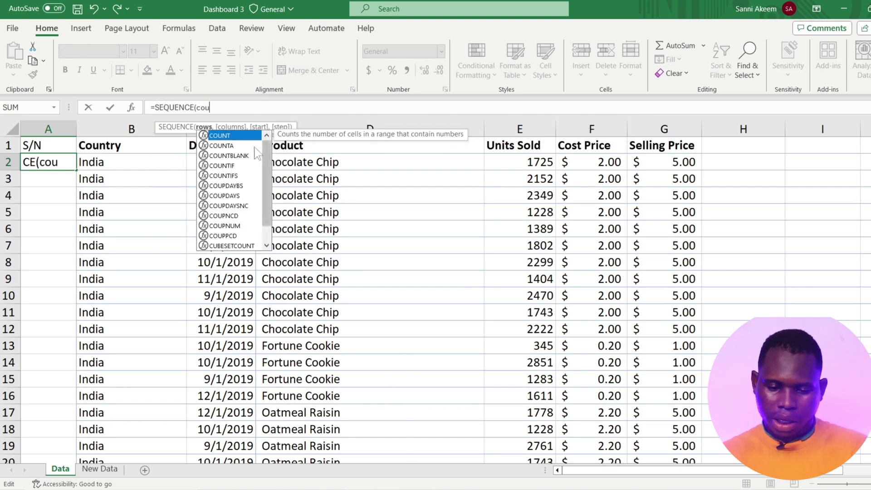
pyautogui.doubleClick(239, 146)
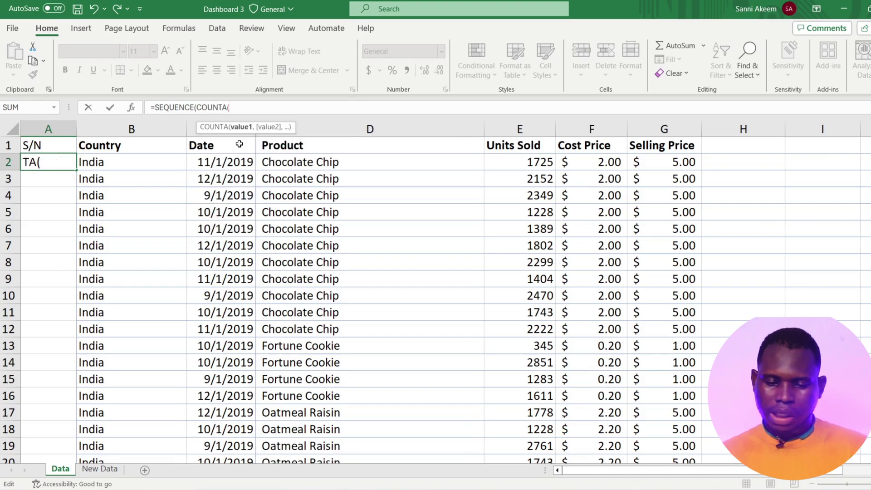
pyautogui.click(138, 159)
pyautogui.hotkey('ctrl', 'shift', 'Down')
pyautogui.write(')')
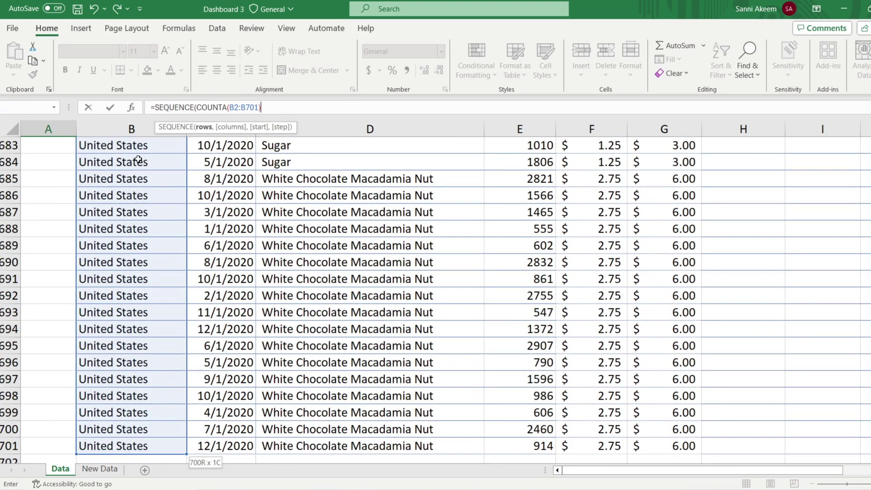
pyautogui.write(',')
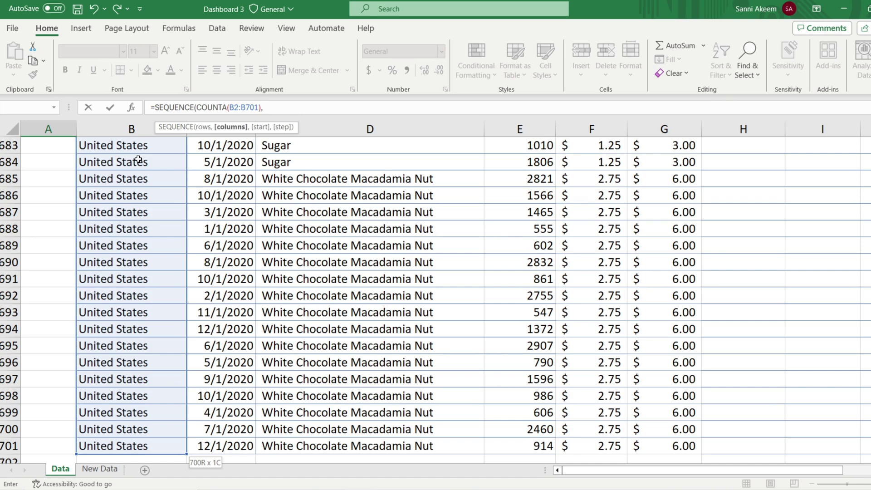
pyautogui.write('1,100,')
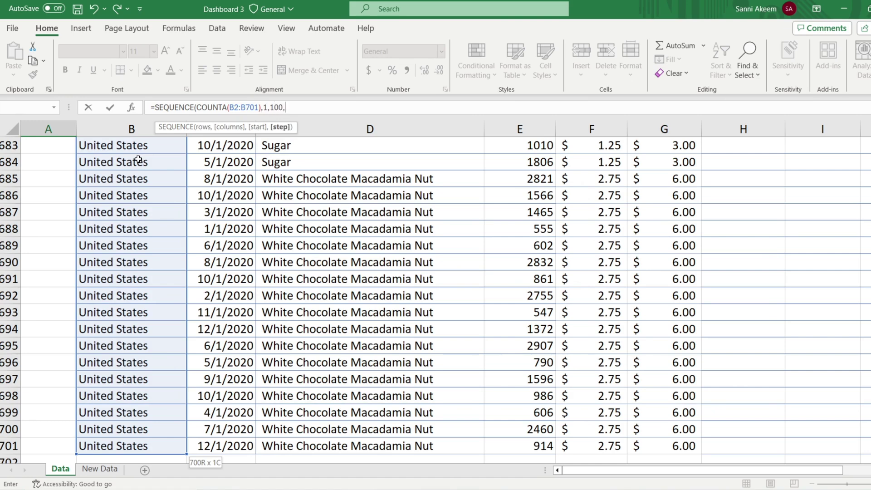
pyautogui.write('10)')
pyautogui.press('Return')
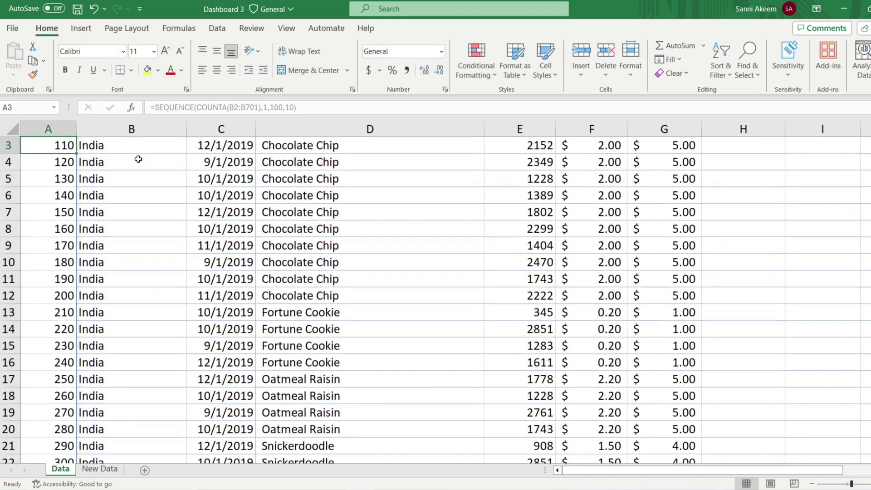
pyautogui.press('Up')
pyautogui.press('Up')
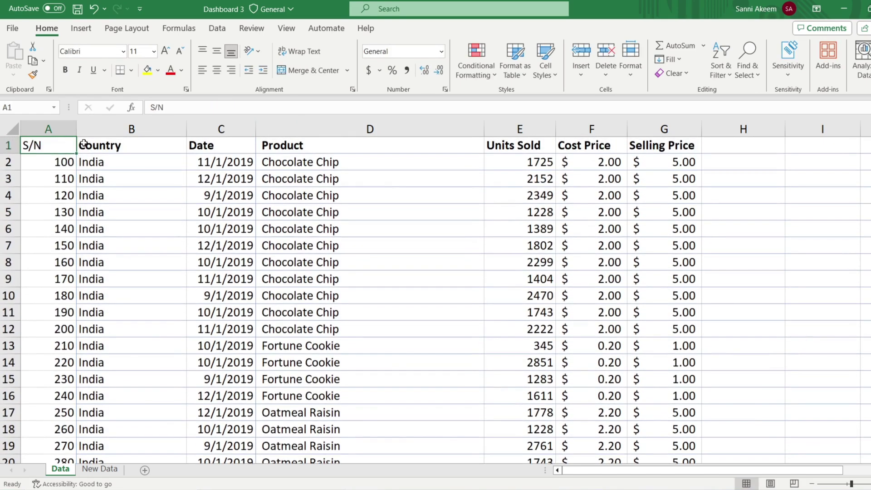
pyautogui.click(52, 166)
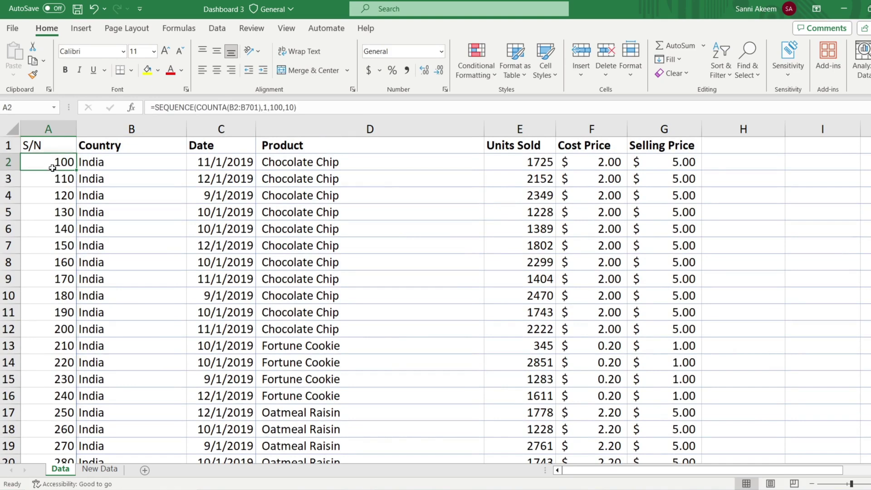
pyautogui.click(55, 180)
pyautogui.click(59, 195)
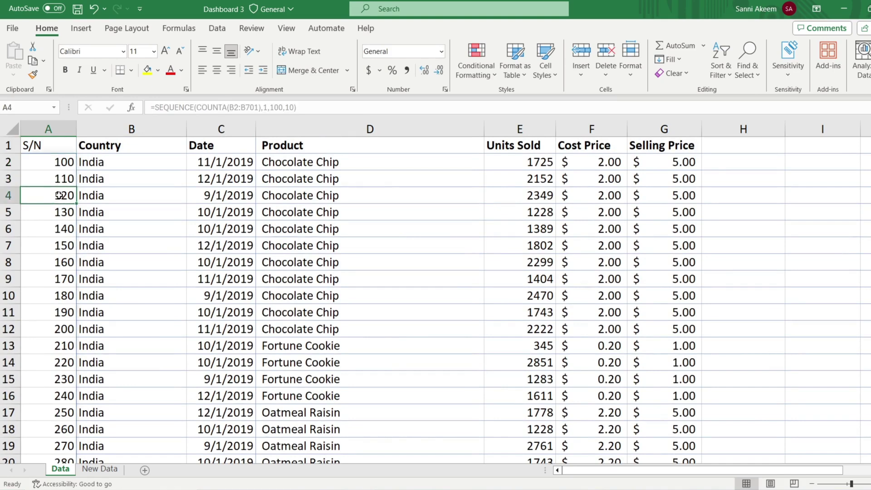